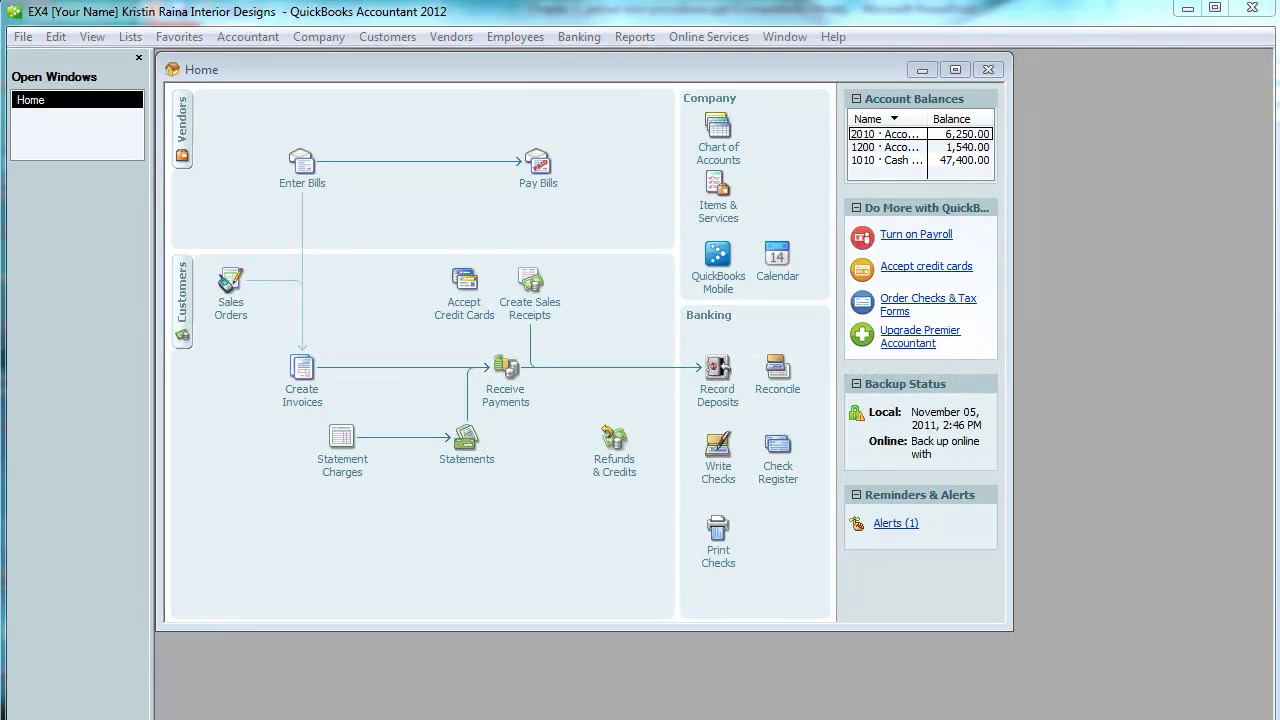
# - Open a blank Enter Bills form from the Vendors section of the Home page
pyautogui.click(302, 162)
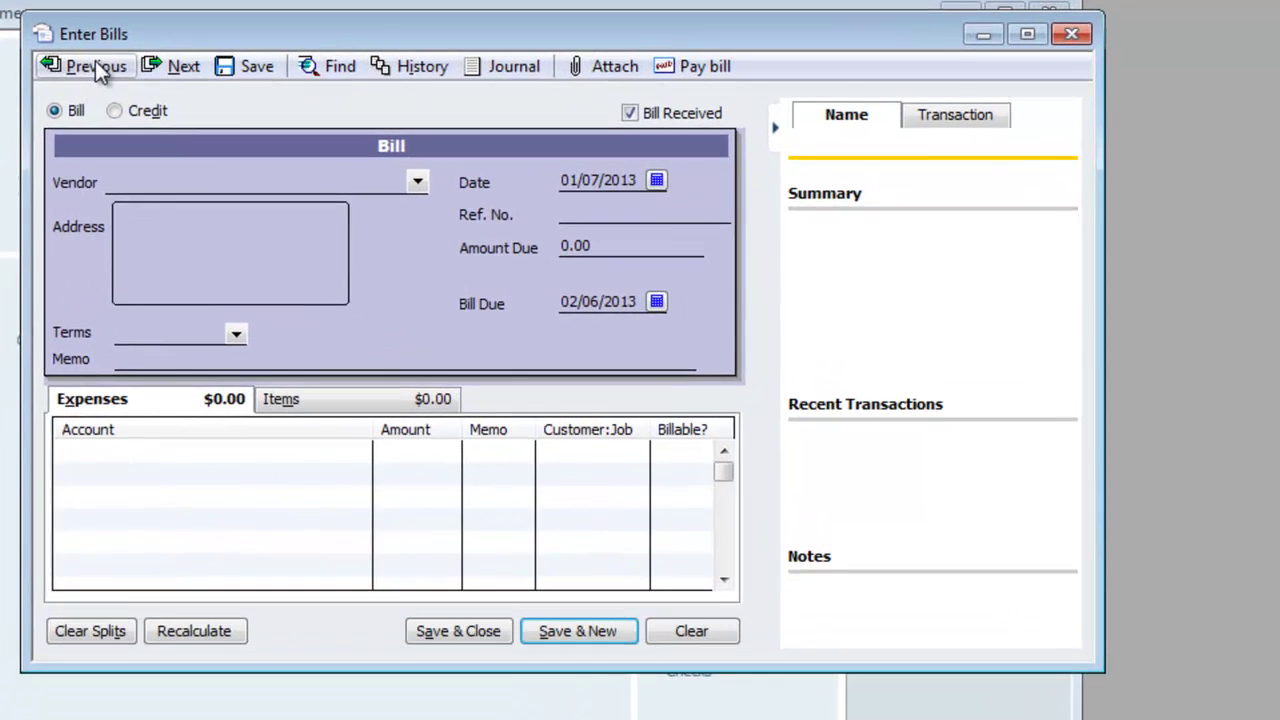
# - Page back through the saved bills to the Galeway Computers bill for 3,600.00
pyautogui.click(273, 107)
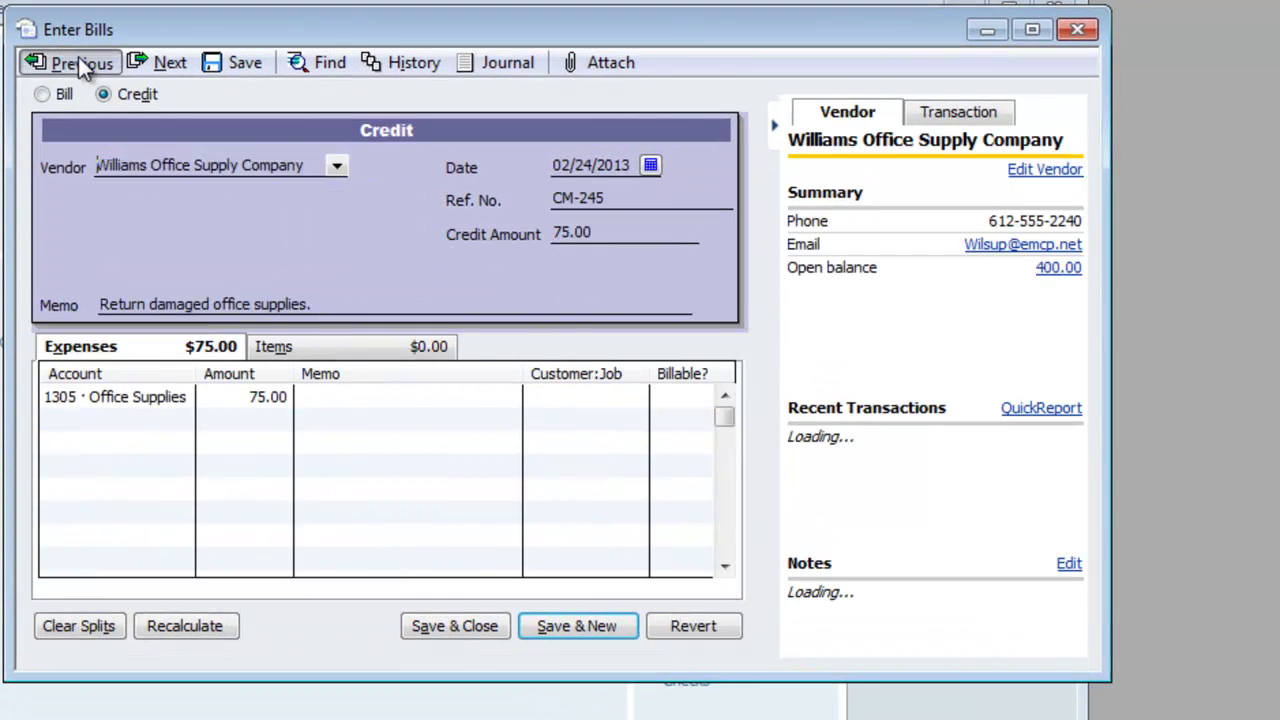
pyautogui.click(79, 60)
pyautogui.click(79, 60)
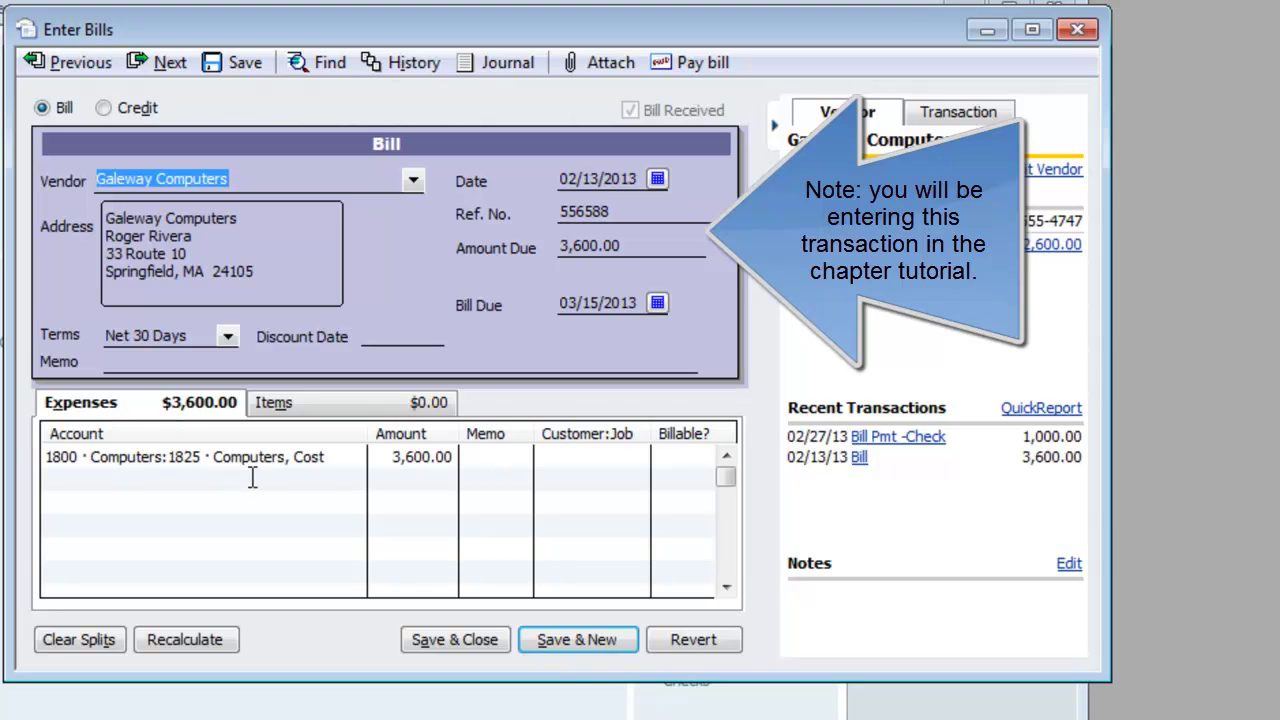
# - Confirm the expense line stays charged to 1825 Computers, Cost
pyautogui.click(355, 460)
pyautogui.click(355, 459)
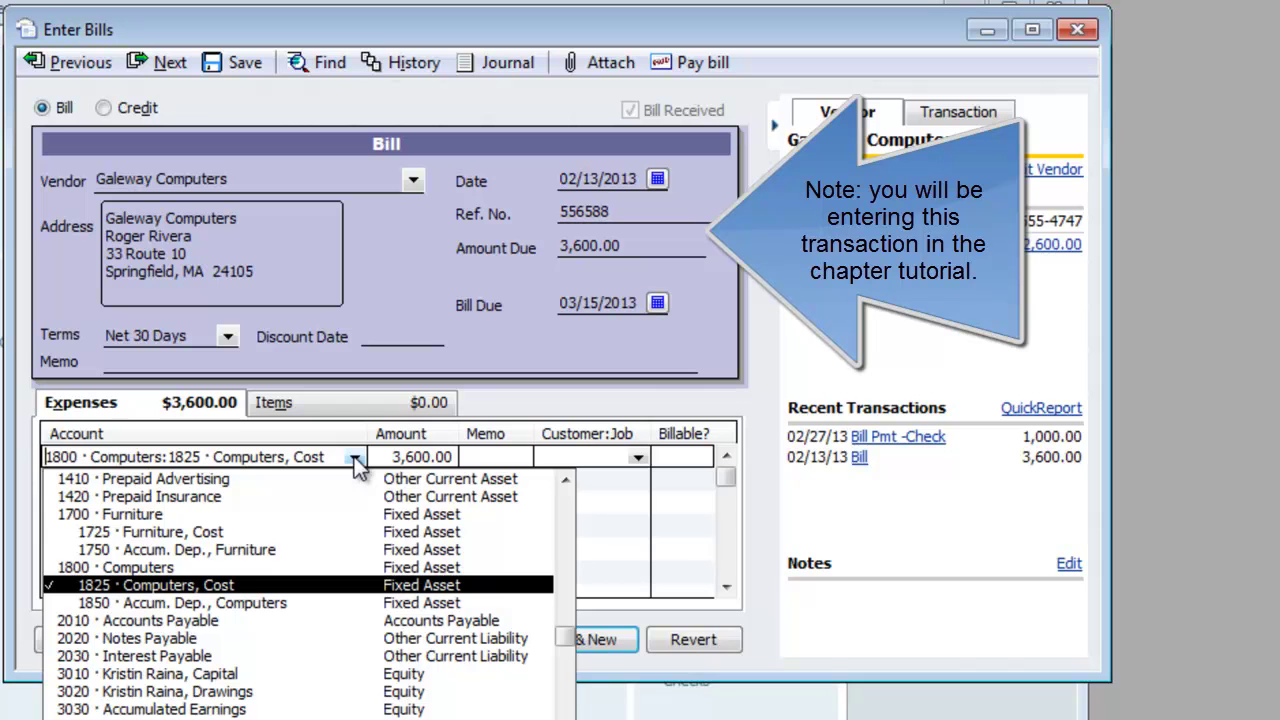
pyautogui.click(353, 459)
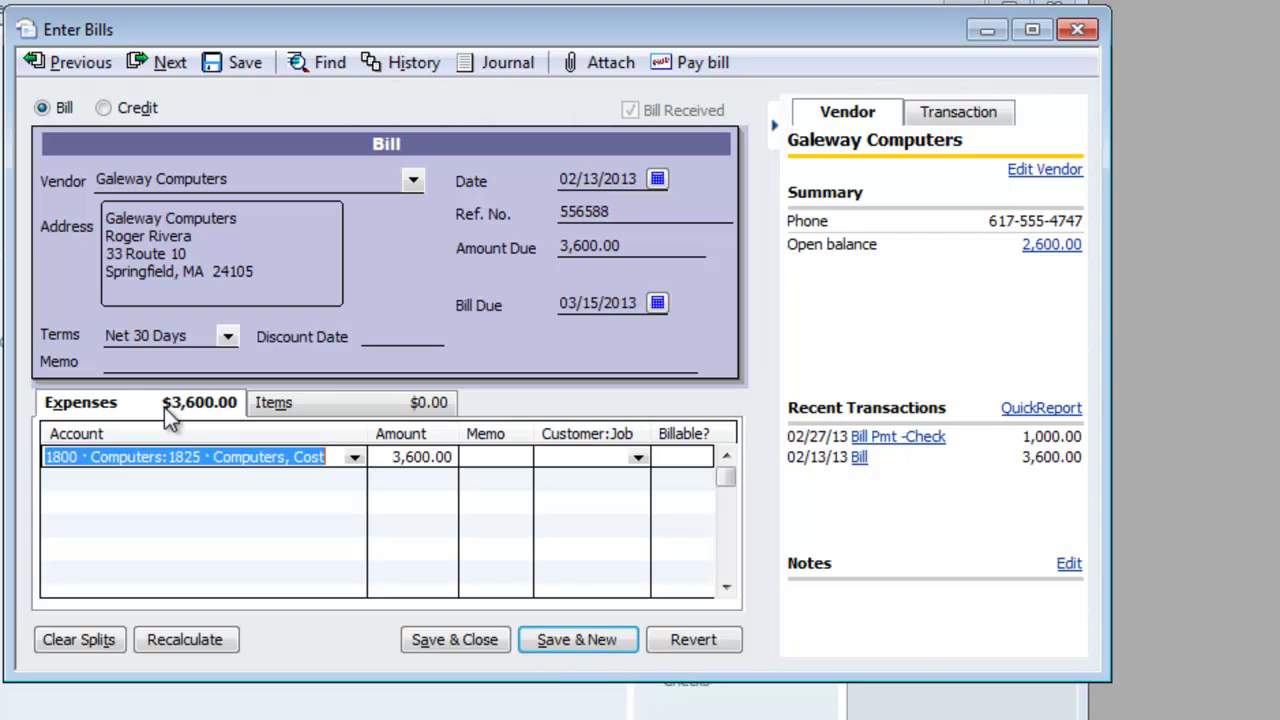
pyautogui.click(354, 458)
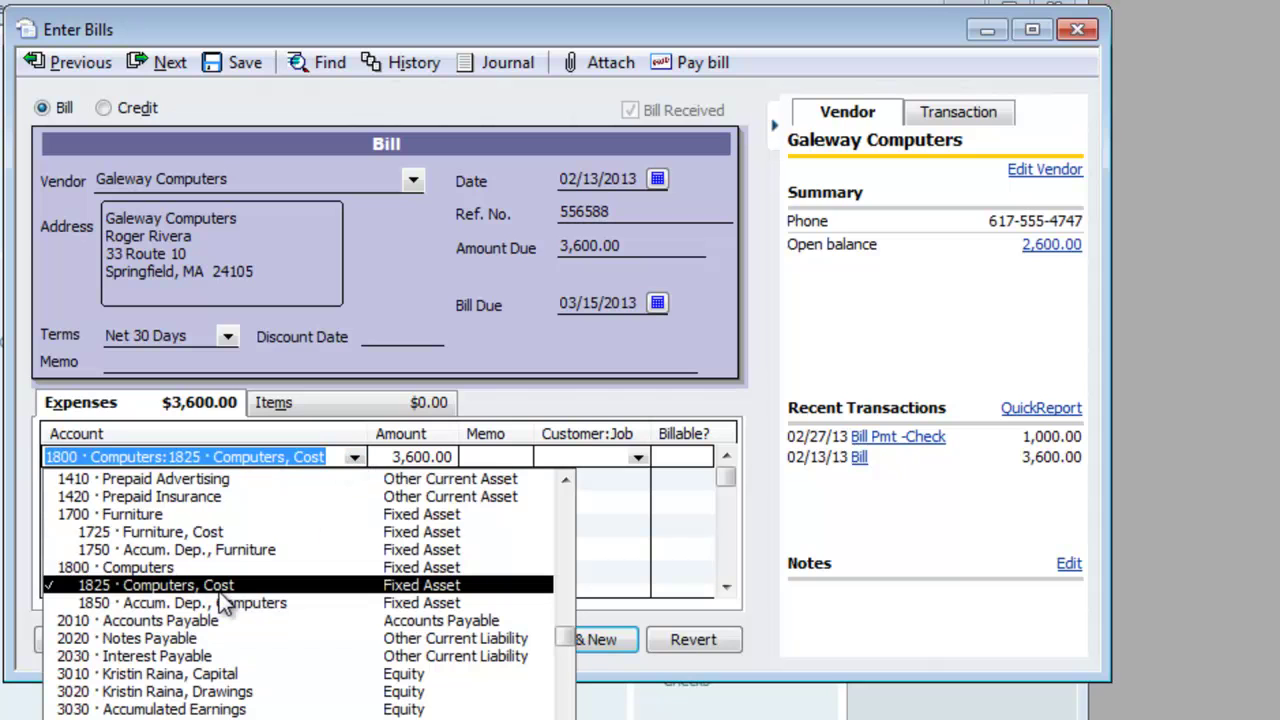
pyautogui.click(140, 586)
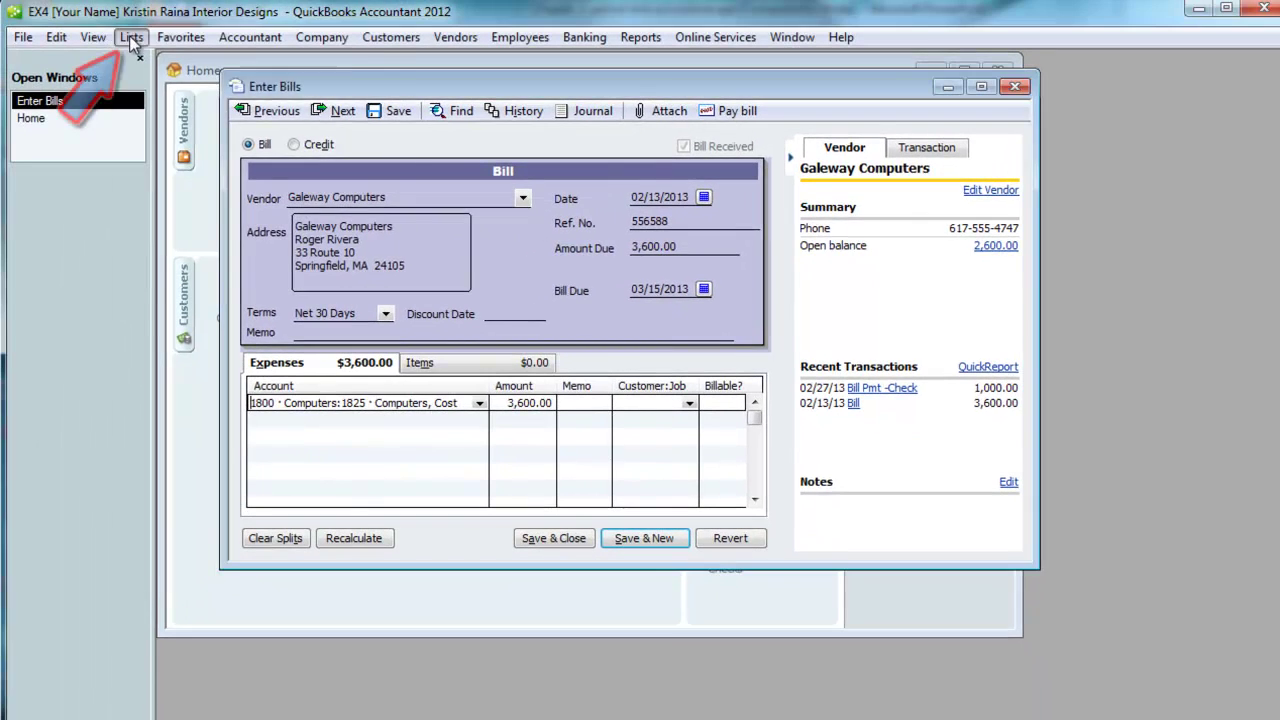
pyautogui.click(129, 35)
# - In the Chart of Accounts, review balances of 1800 Computers, 1825 Computers, Cost and 1850 Accum. Dep
pyautogui.click(160, 60)
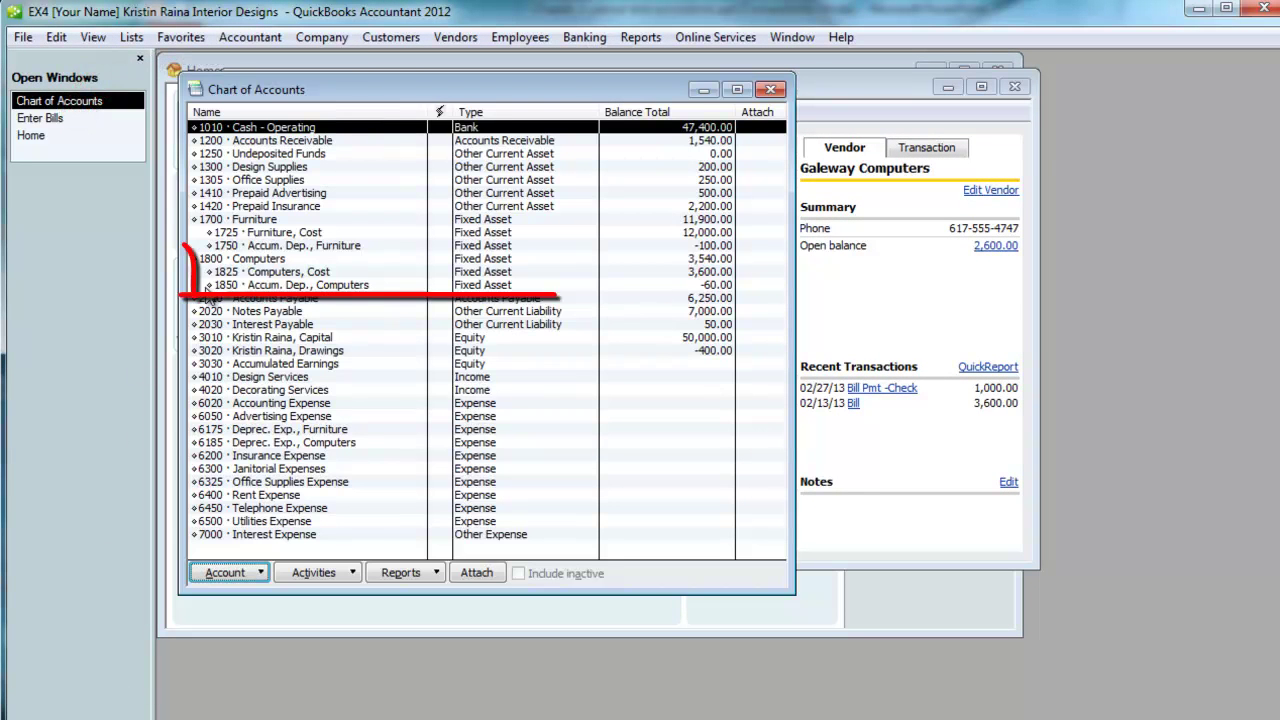
pyautogui.click(252, 258)
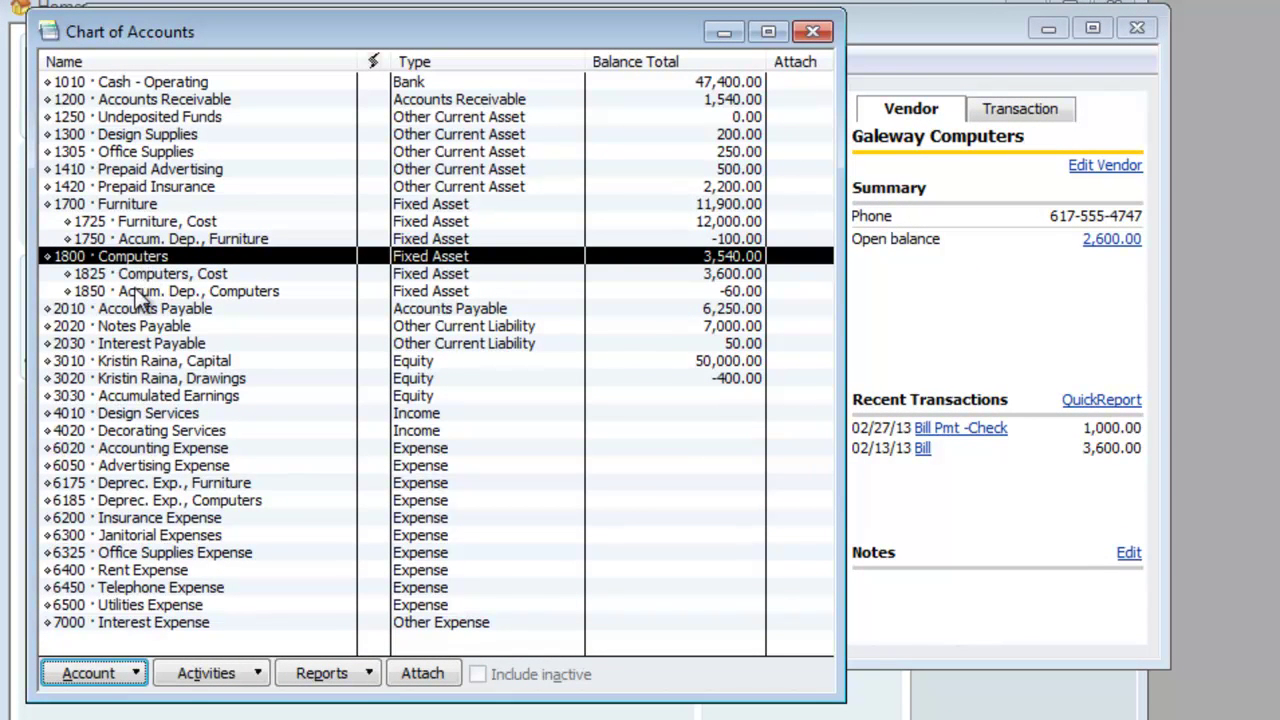
pyautogui.click(146, 274)
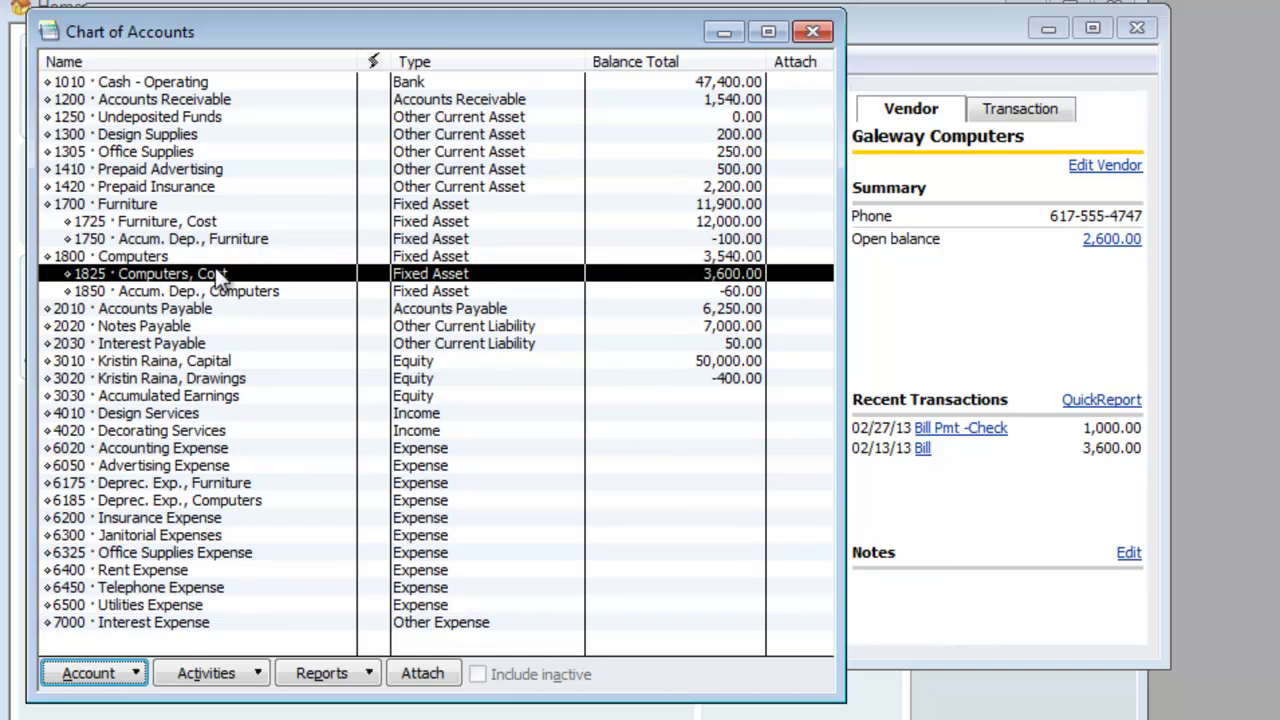
pyautogui.click(164, 294)
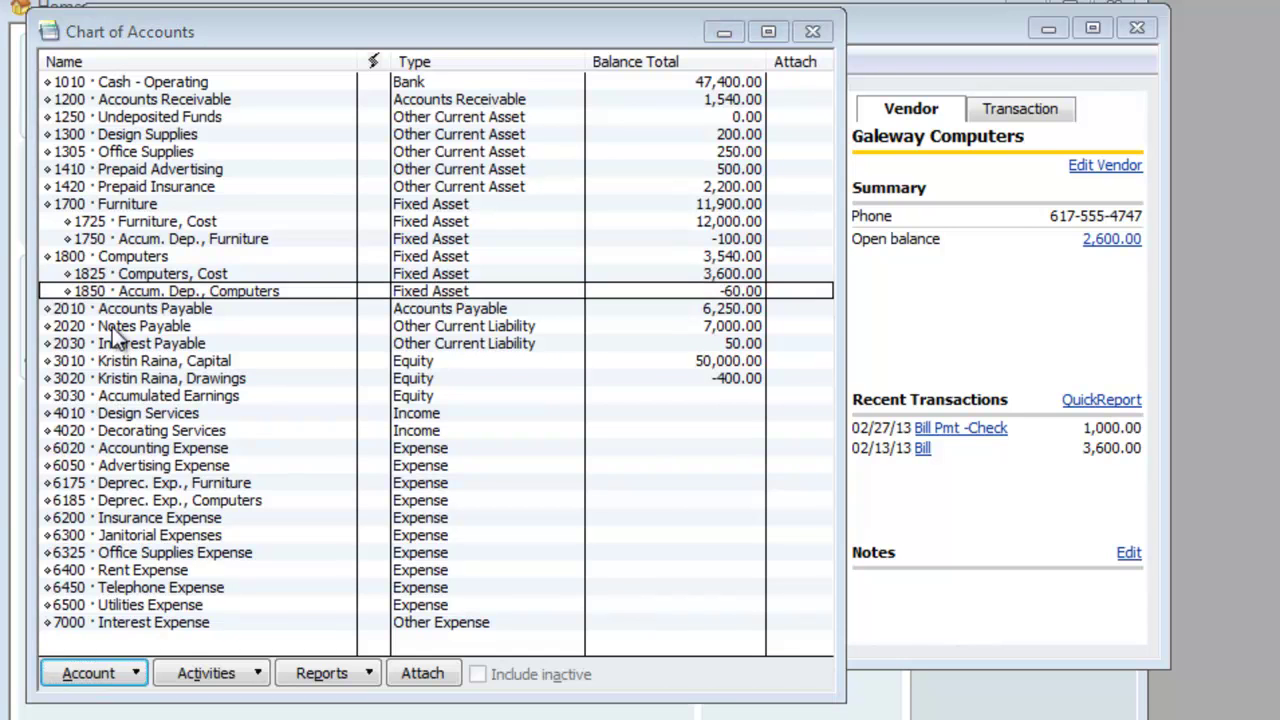
pyautogui.click(152, 280)
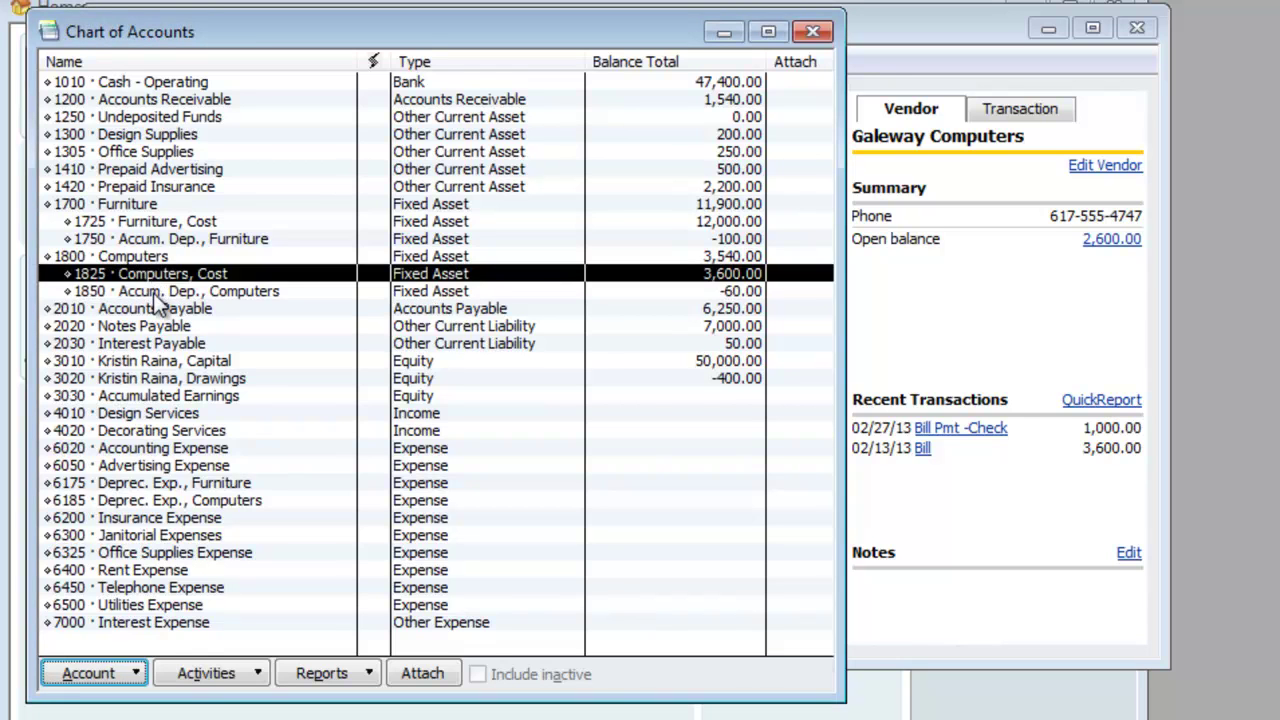
pyautogui.click(160, 292)
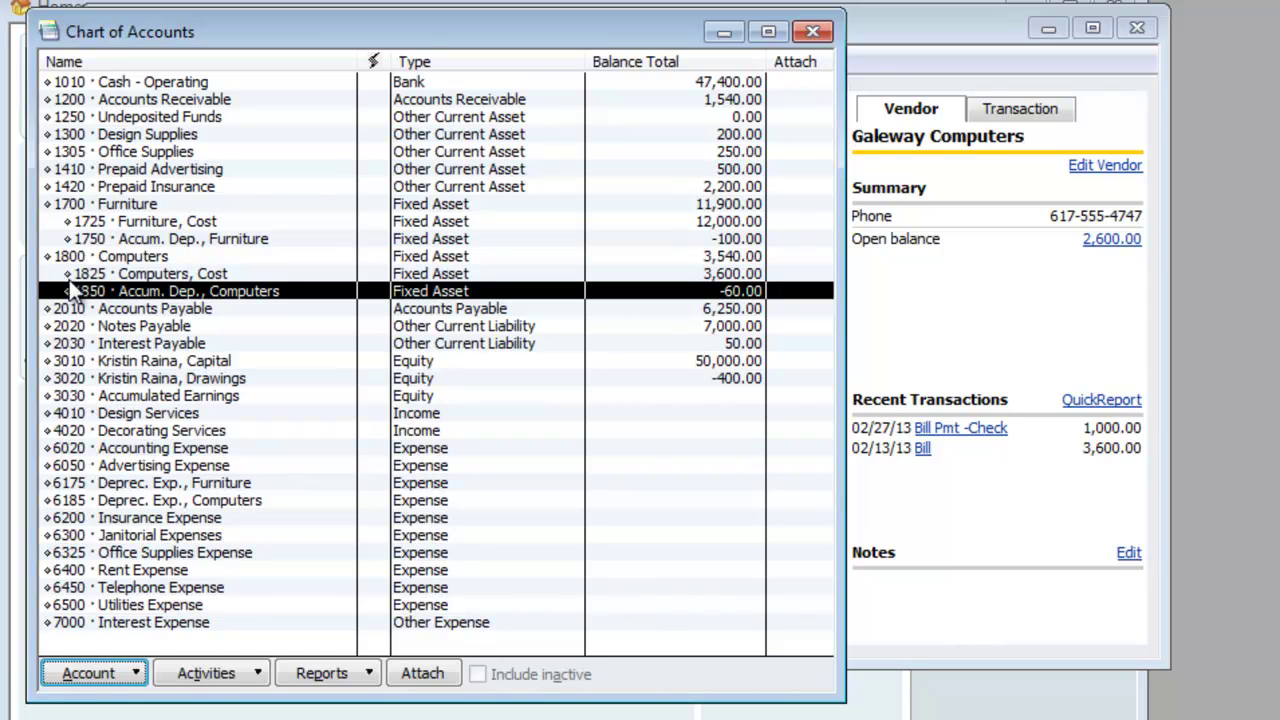
pyautogui.click(125, 260)
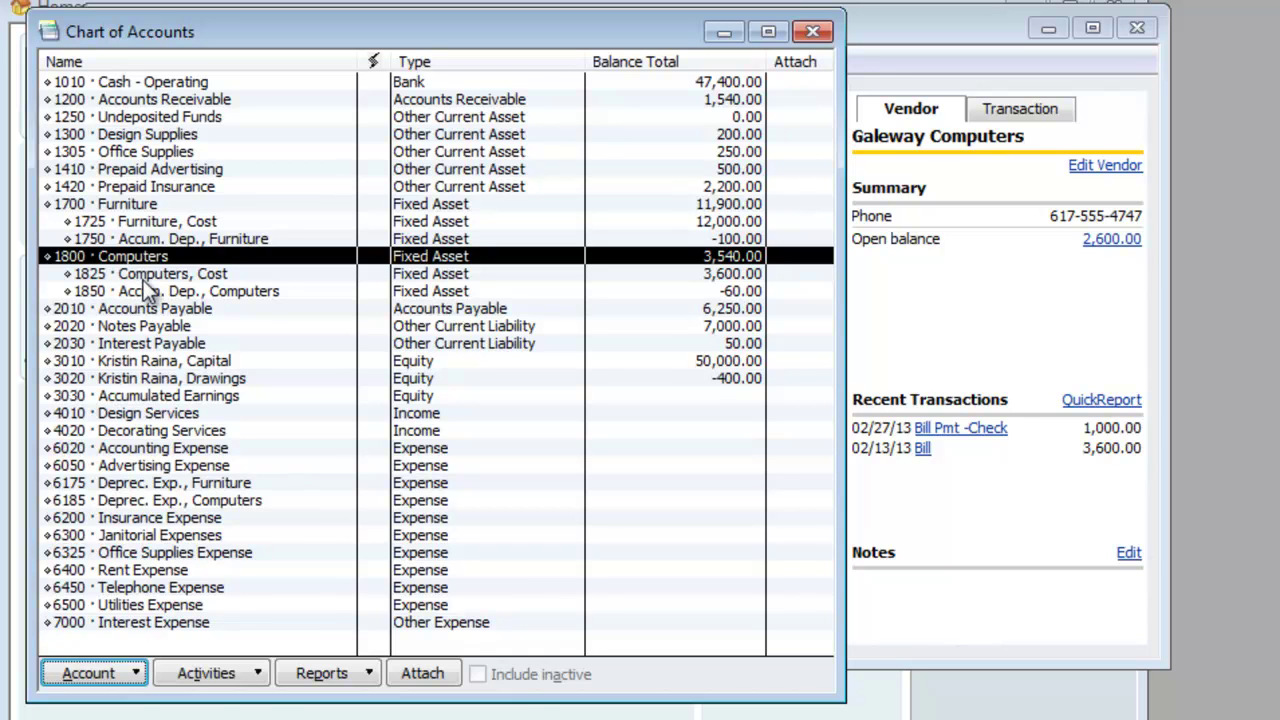
# - Edit 1825 Computers, Cost to clear its subaccount setting and save it as top-level
pyautogui.rightClick(144, 278)
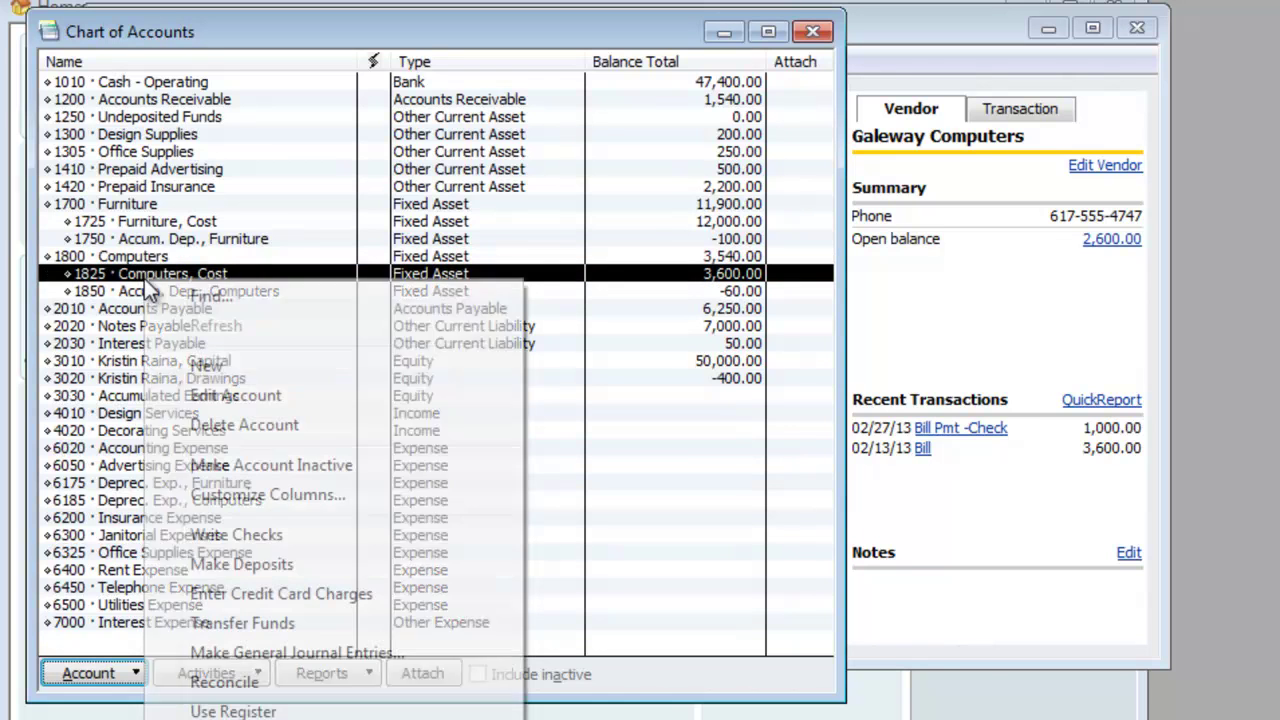
pyautogui.click(222, 395)
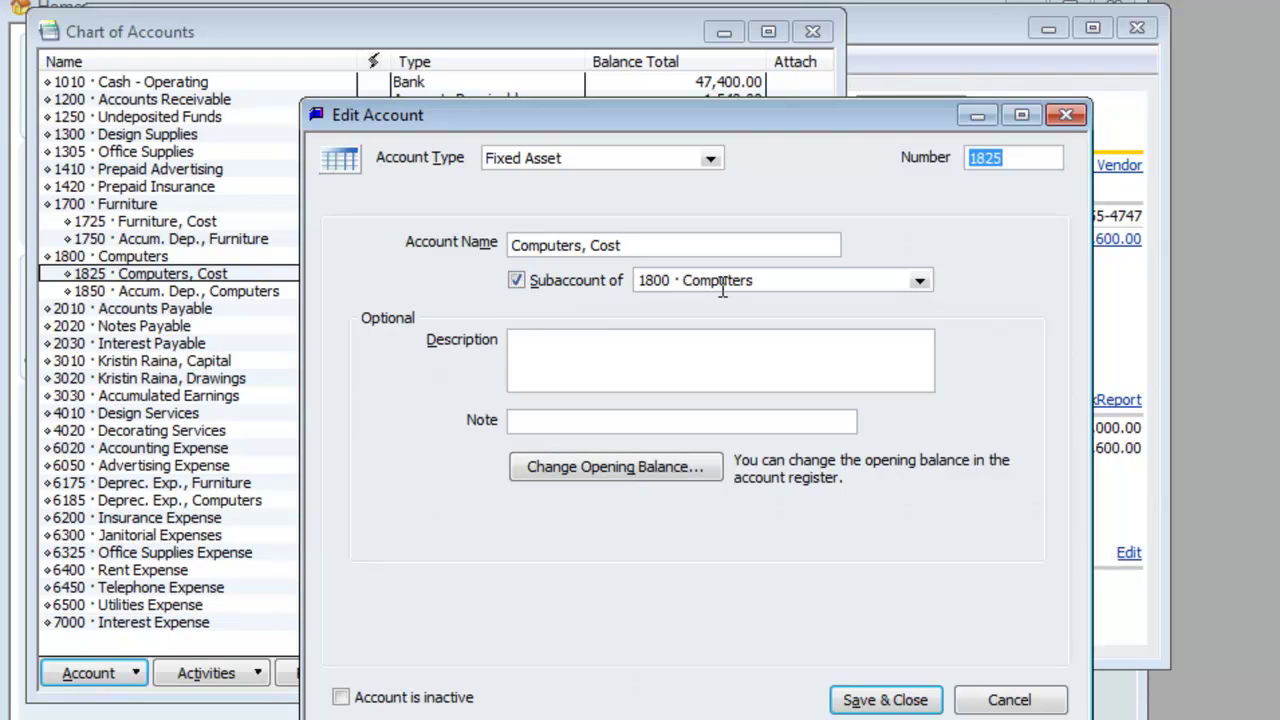
pyautogui.click(919, 281)
pyautogui.click(921, 281)
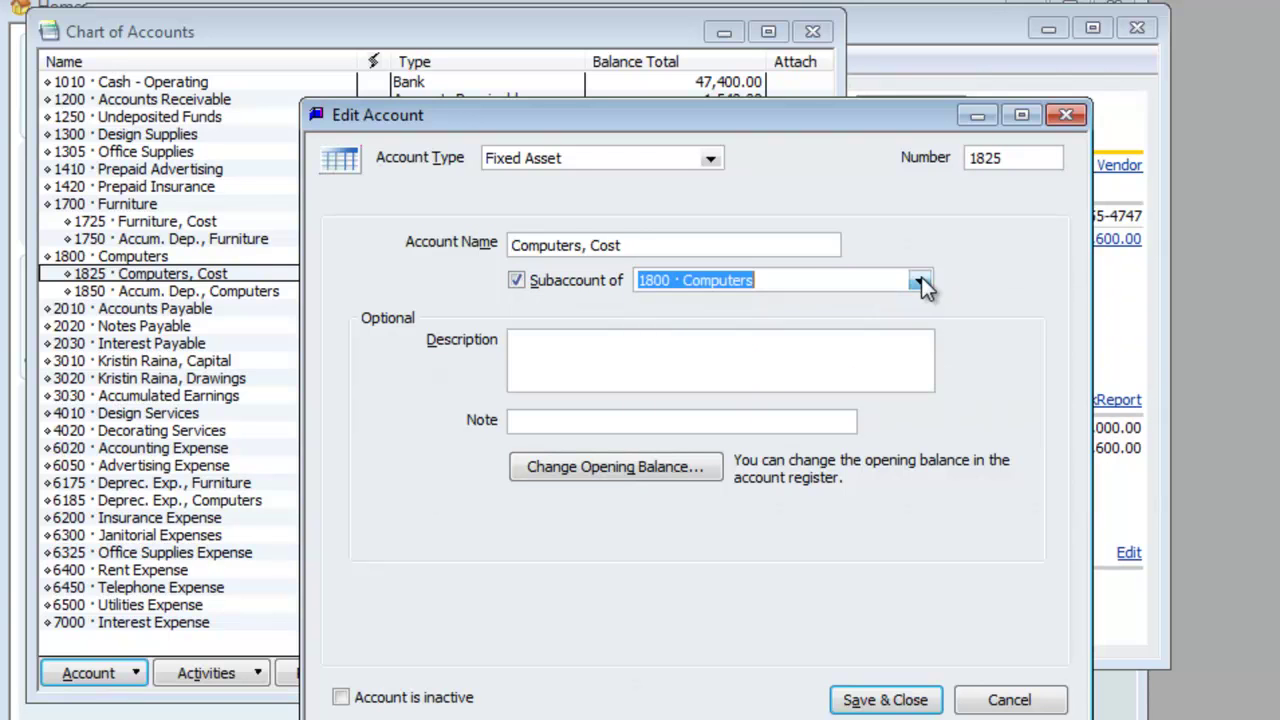
pyautogui.click(516, 281)
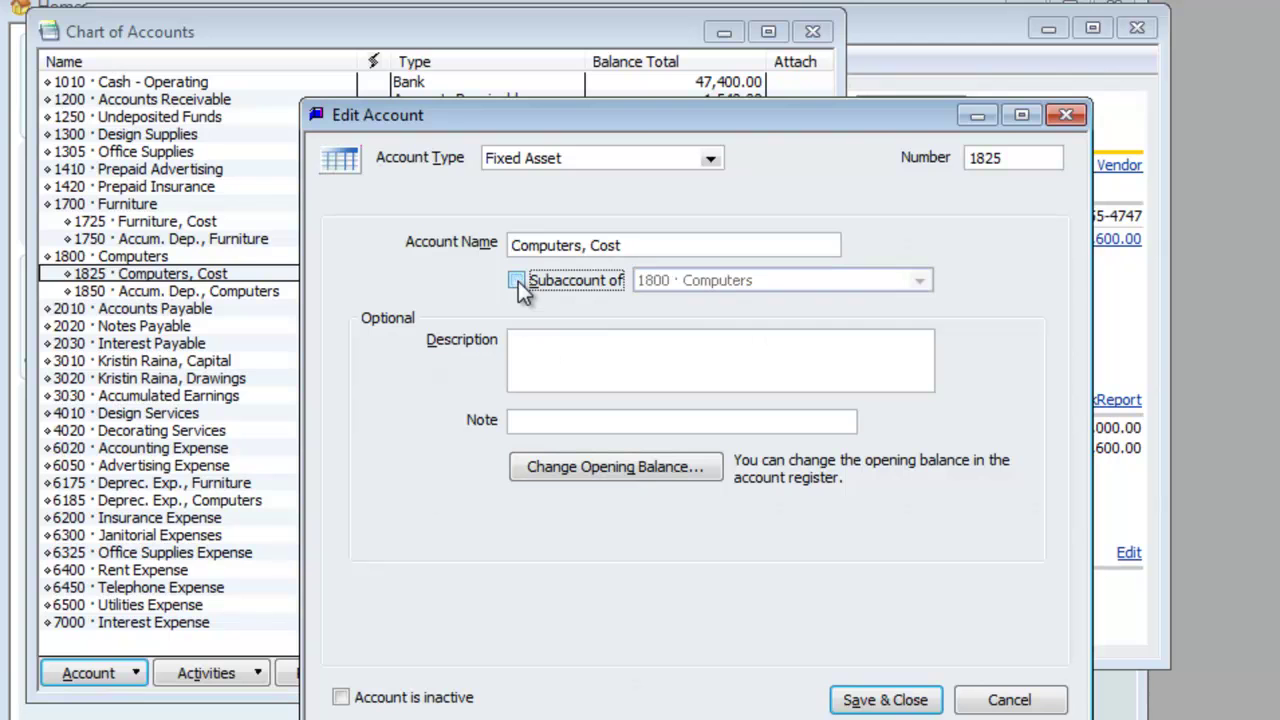
pyautogui.click(890, 698)
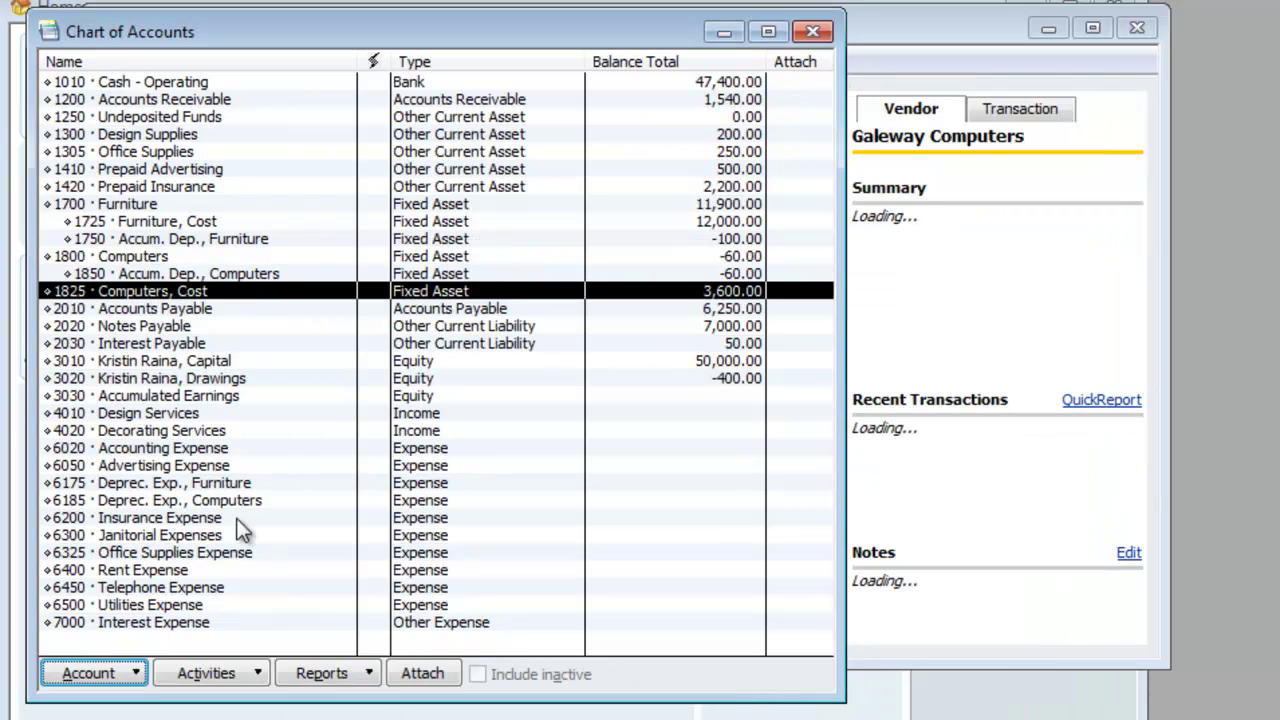
# - Make Computers, Cost a subaccount of 1800 Computers again and save it
pyautogui.rightClick(143, 291)
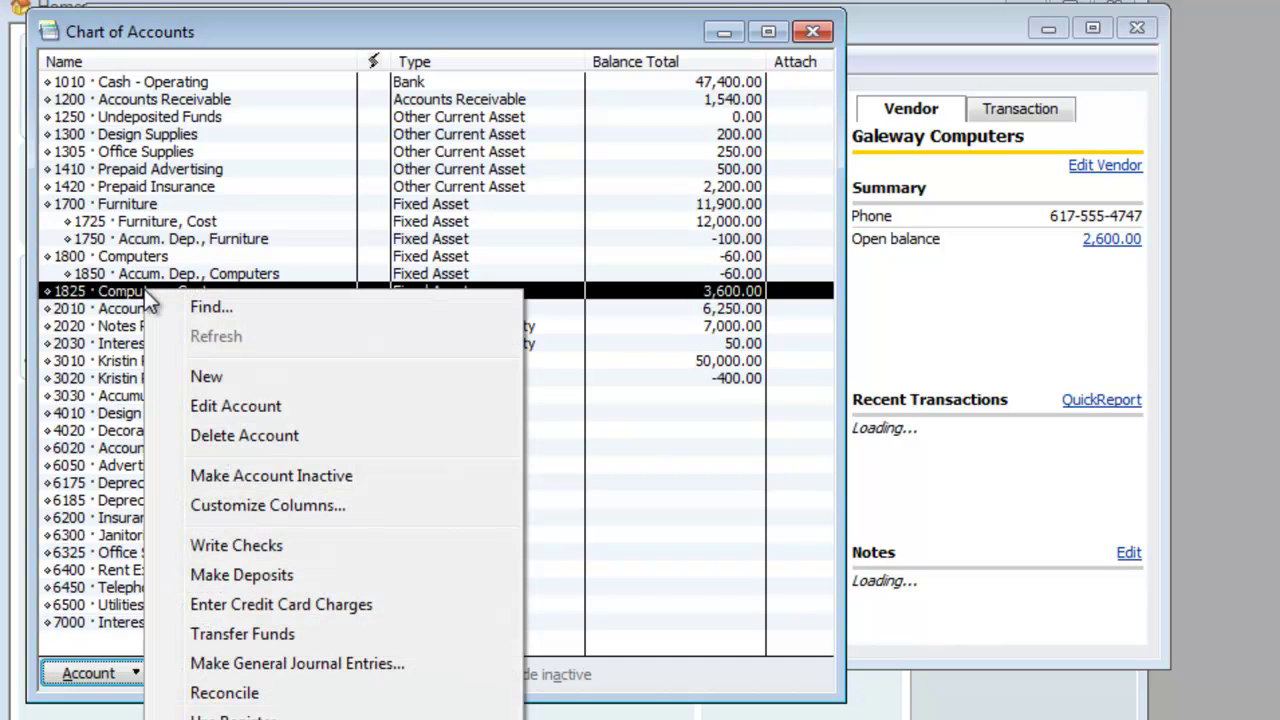
pyautogui.click(212, 403)
pyautogui.click(516, 280)
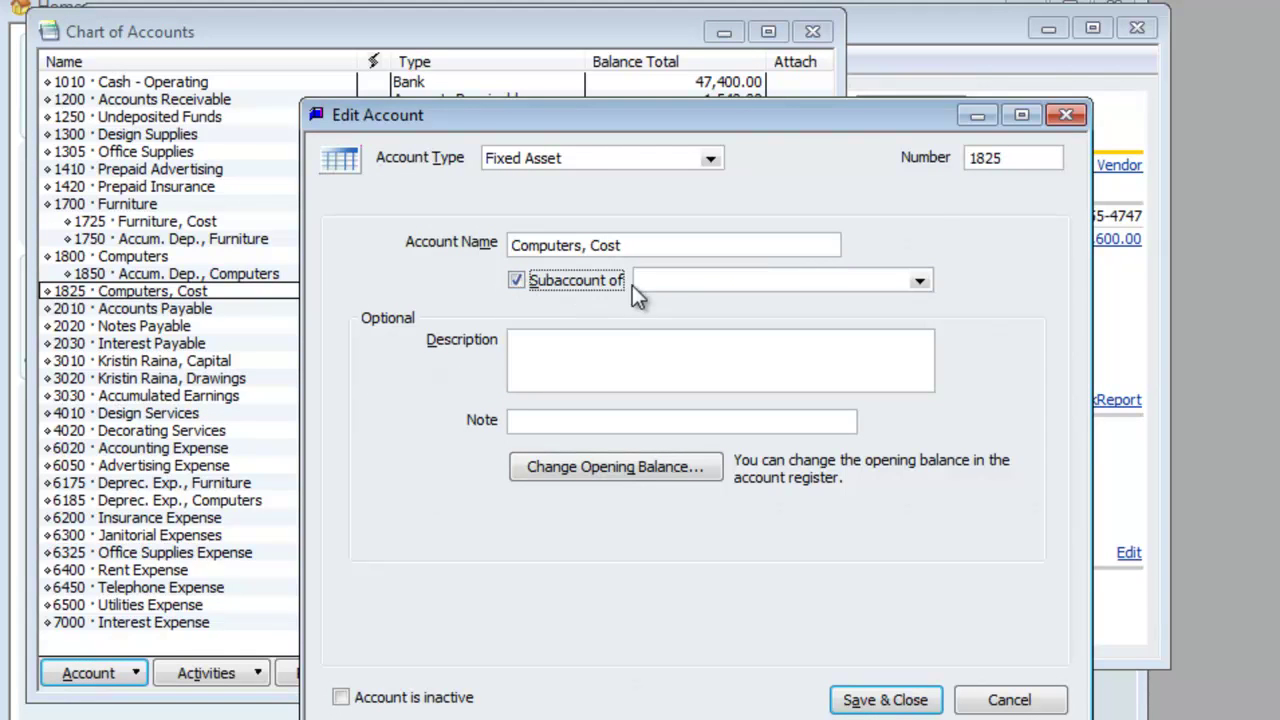
pyautogui.click(640, 280)
pyautogui.write('1800 · Computers')
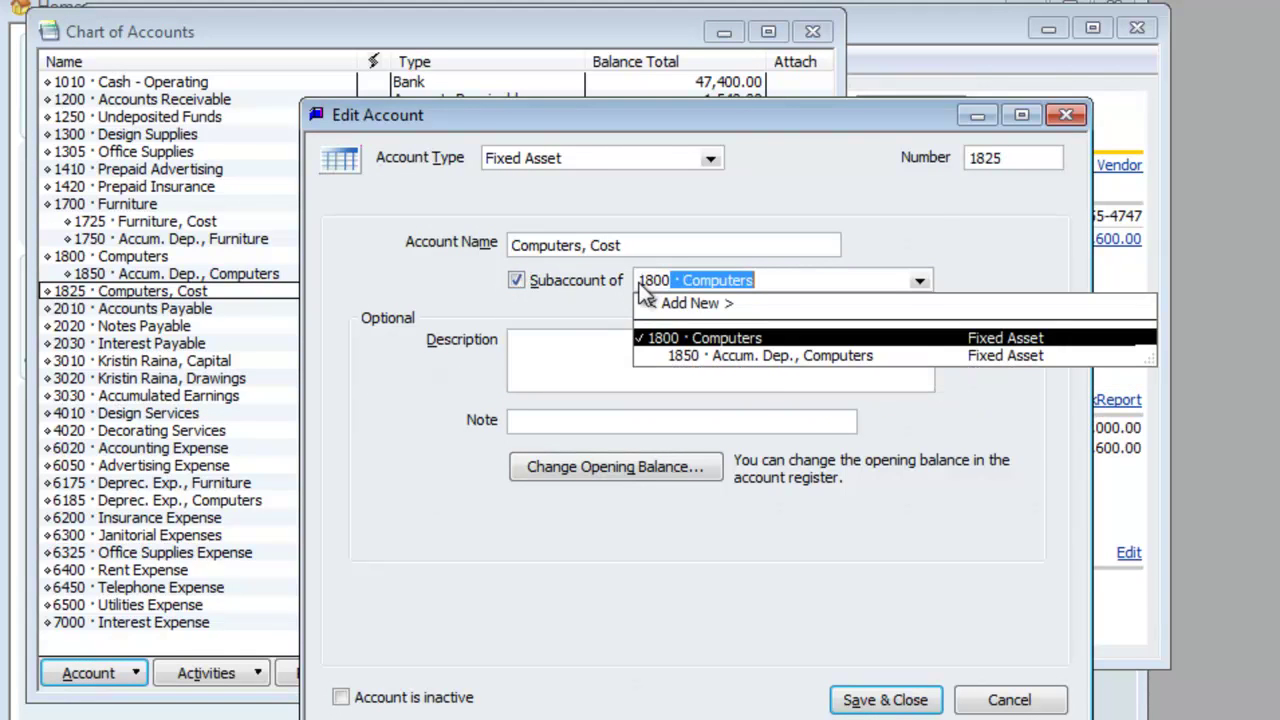
pyautogui.click(868, 703)
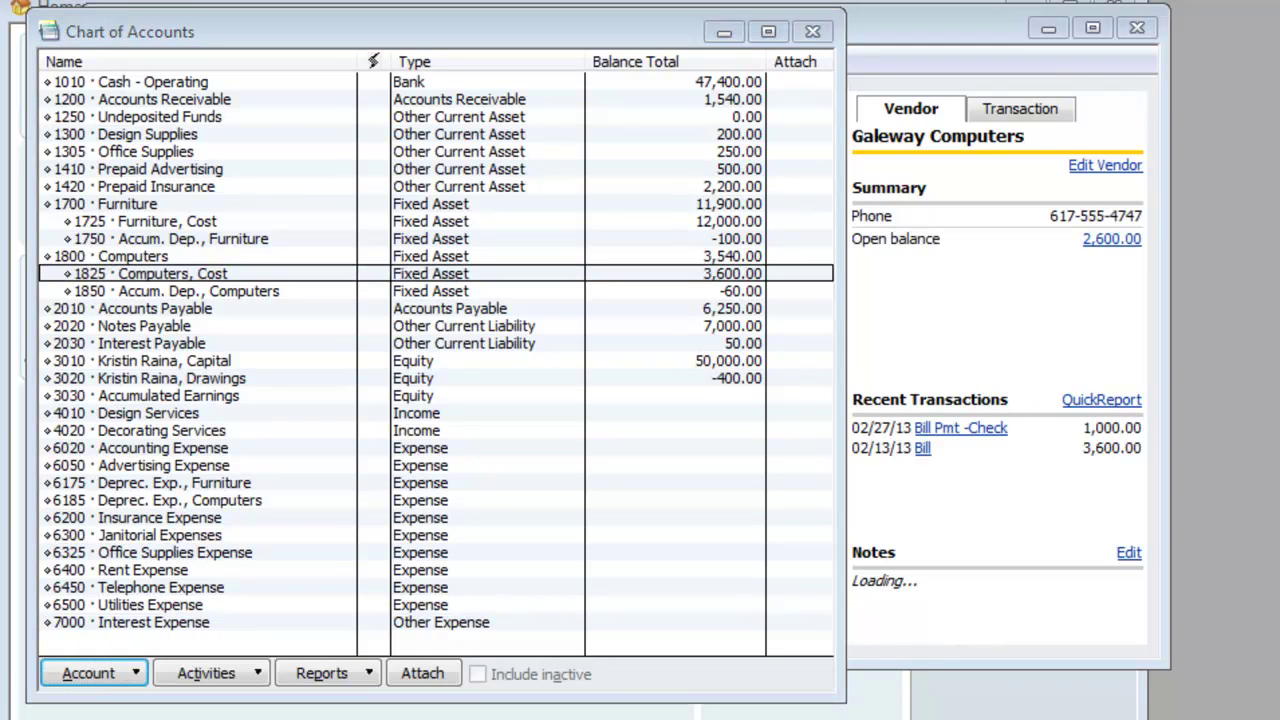
pyautogui.click(218, 291)
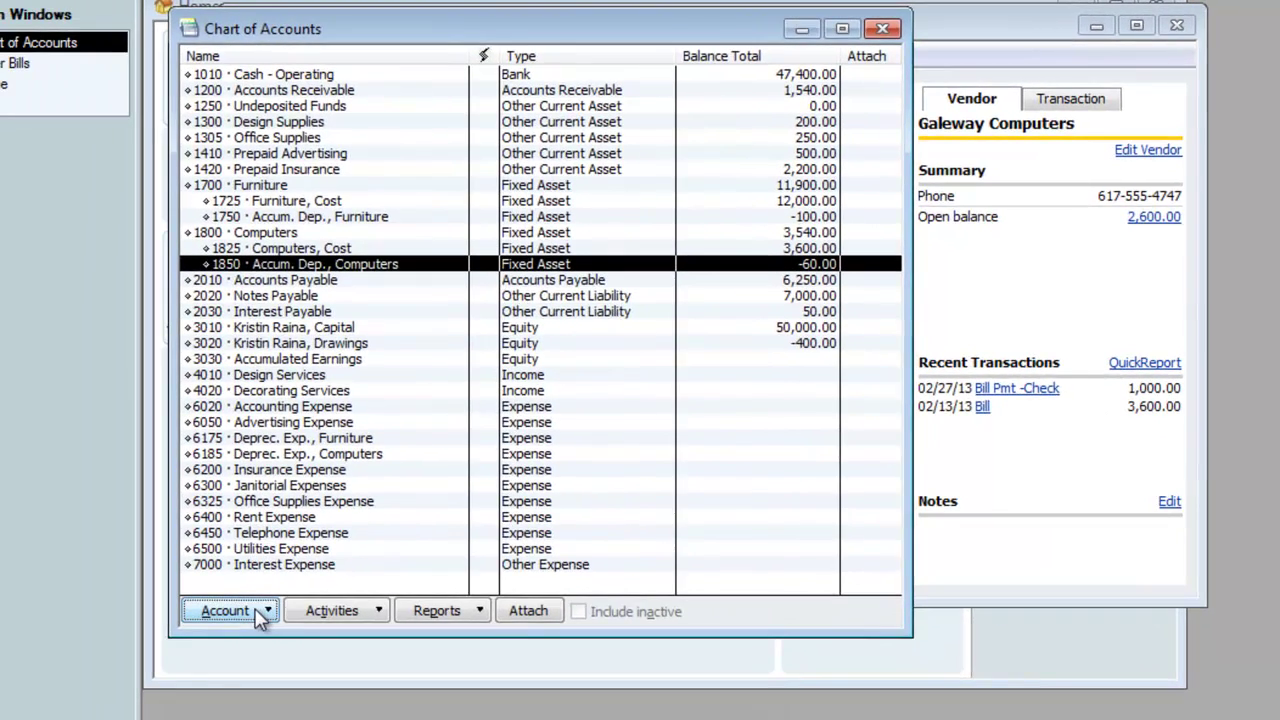
pyautogui.click(124, 674)
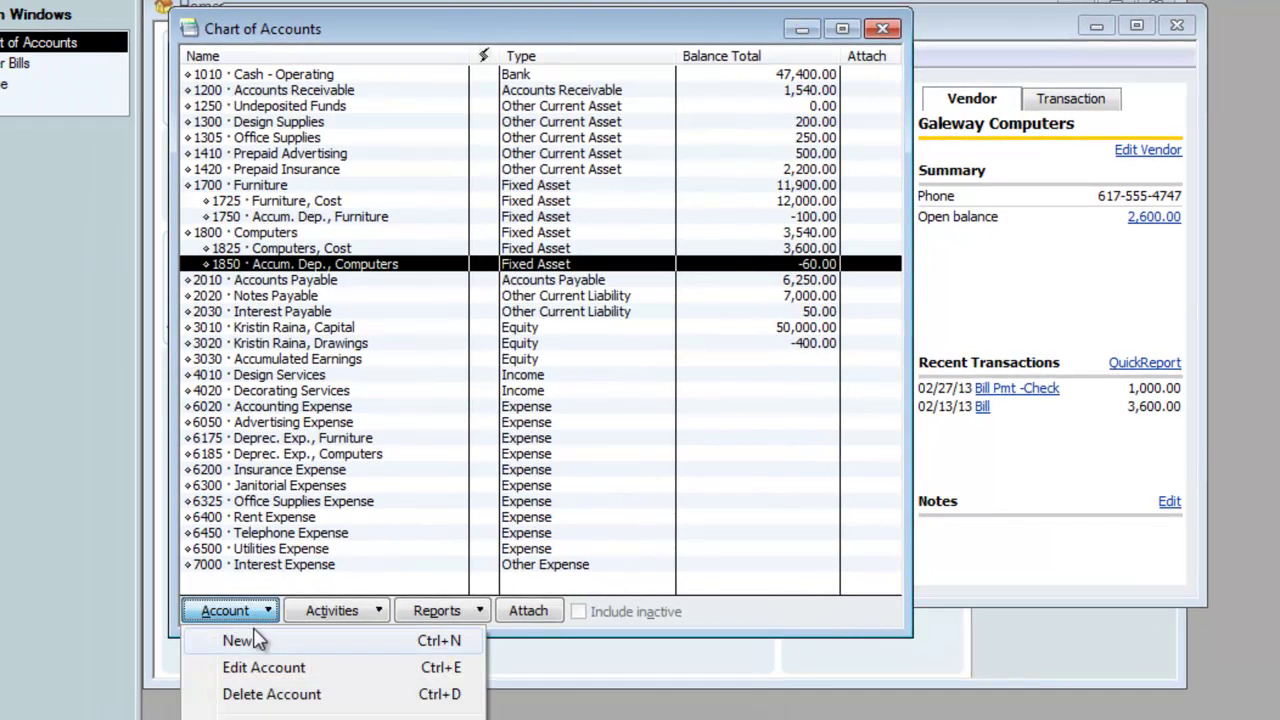
pyautogui.click(238, 641)
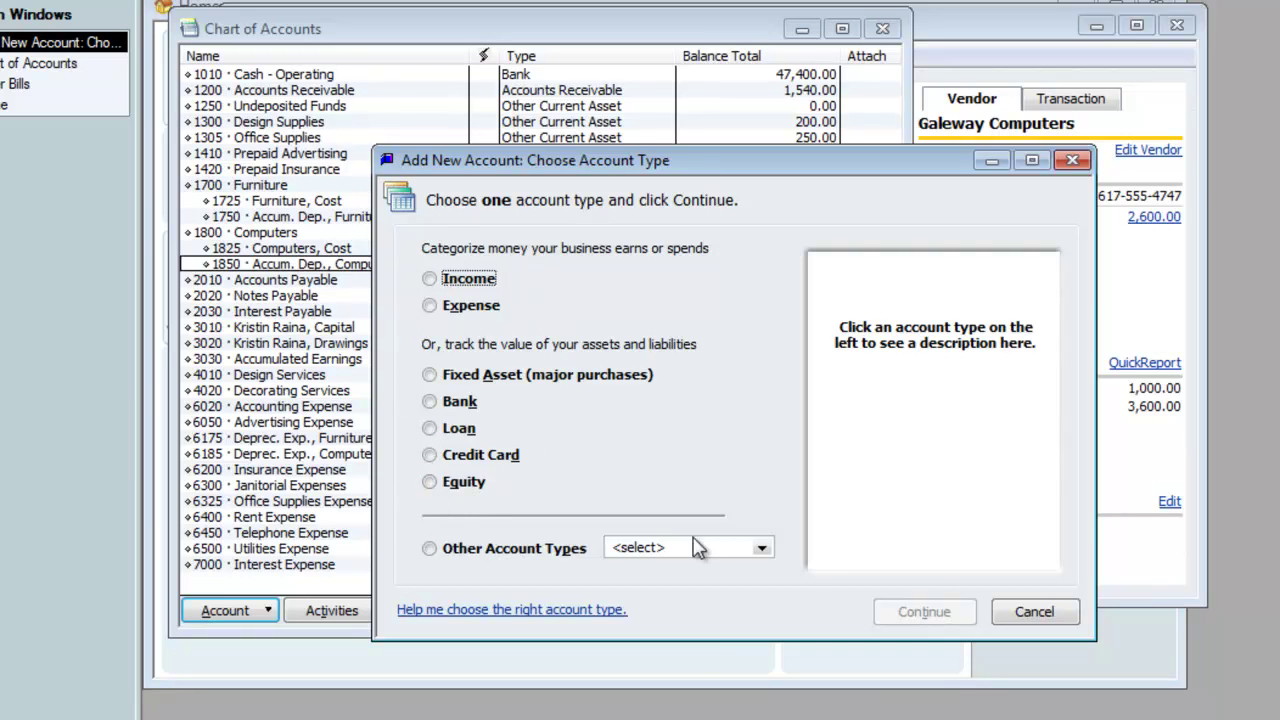
pyautogui.click(762, 550)
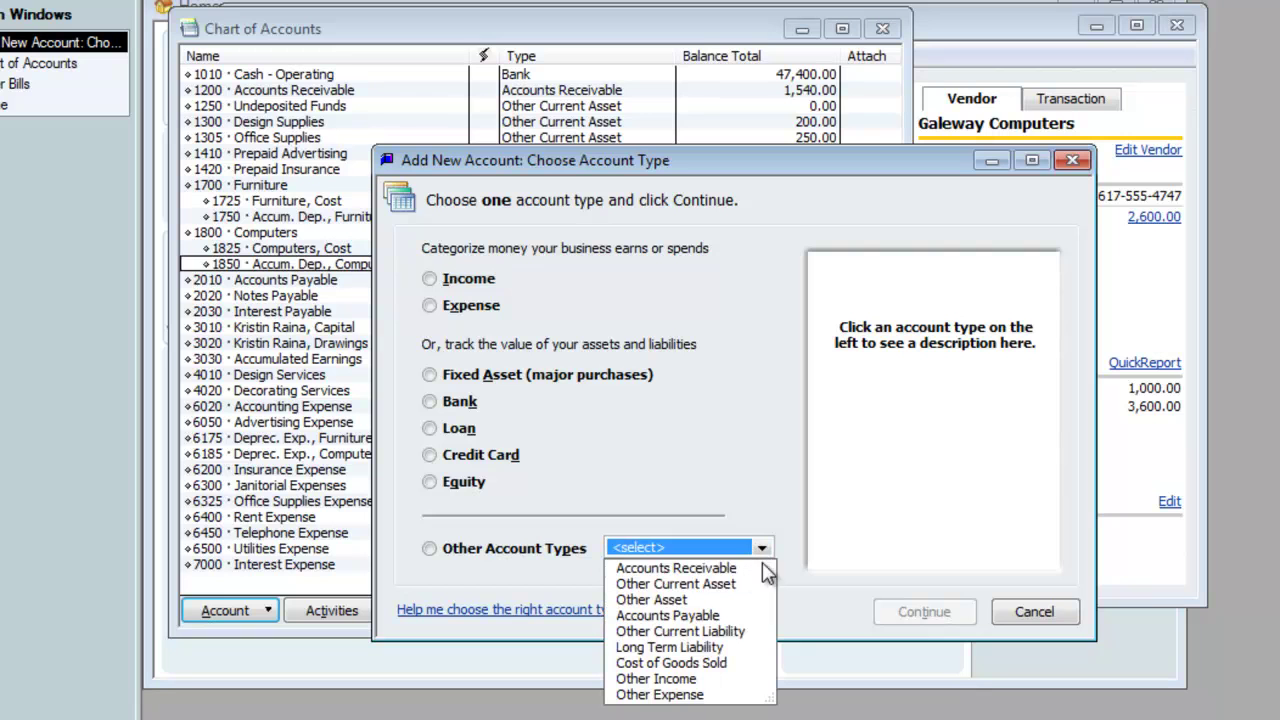
pyautogui.click(758, 515)
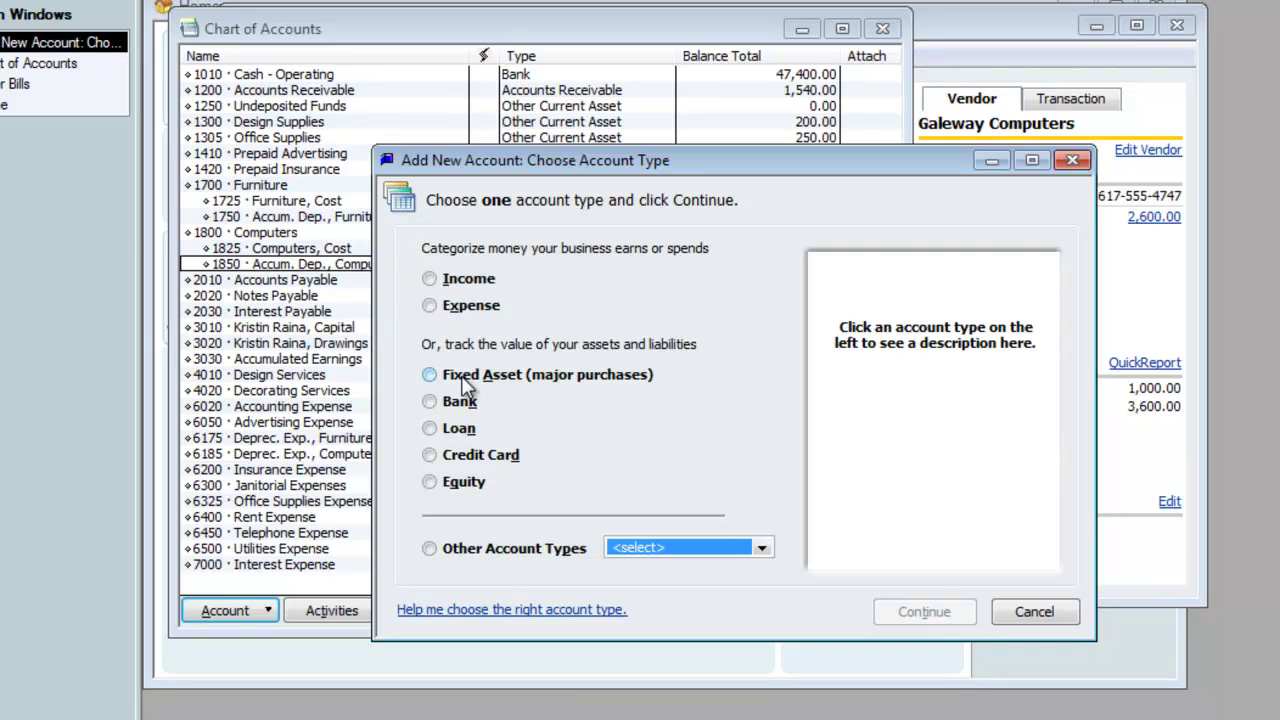
pyautogui.click(1030, 610)
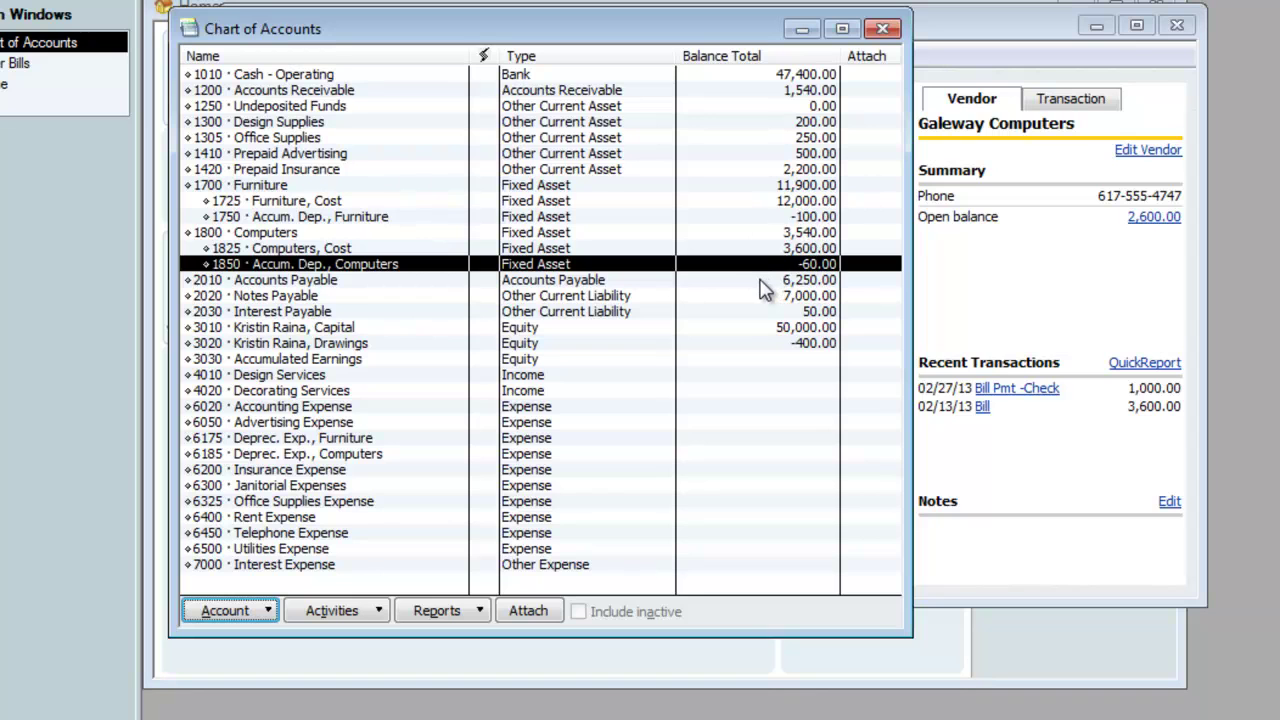
pyautogui.press('Up')
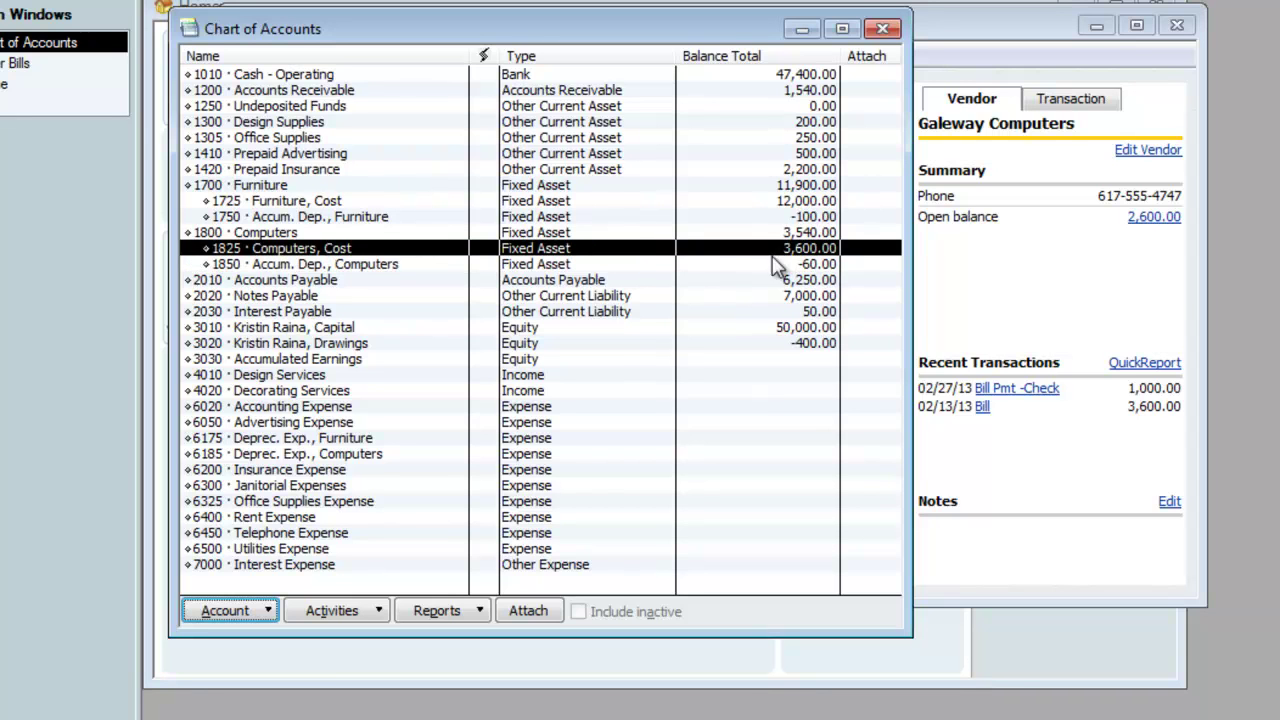
pyautogui.press('Down')
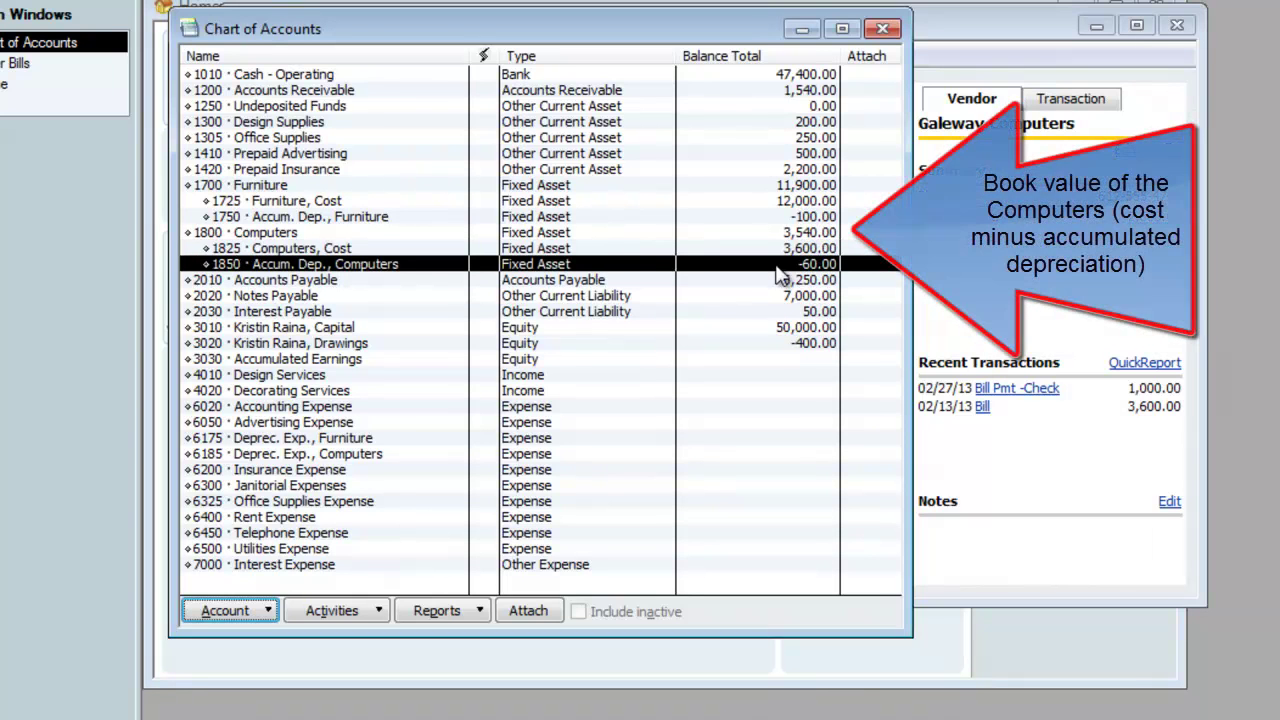
pyautogui.click(773, 237)
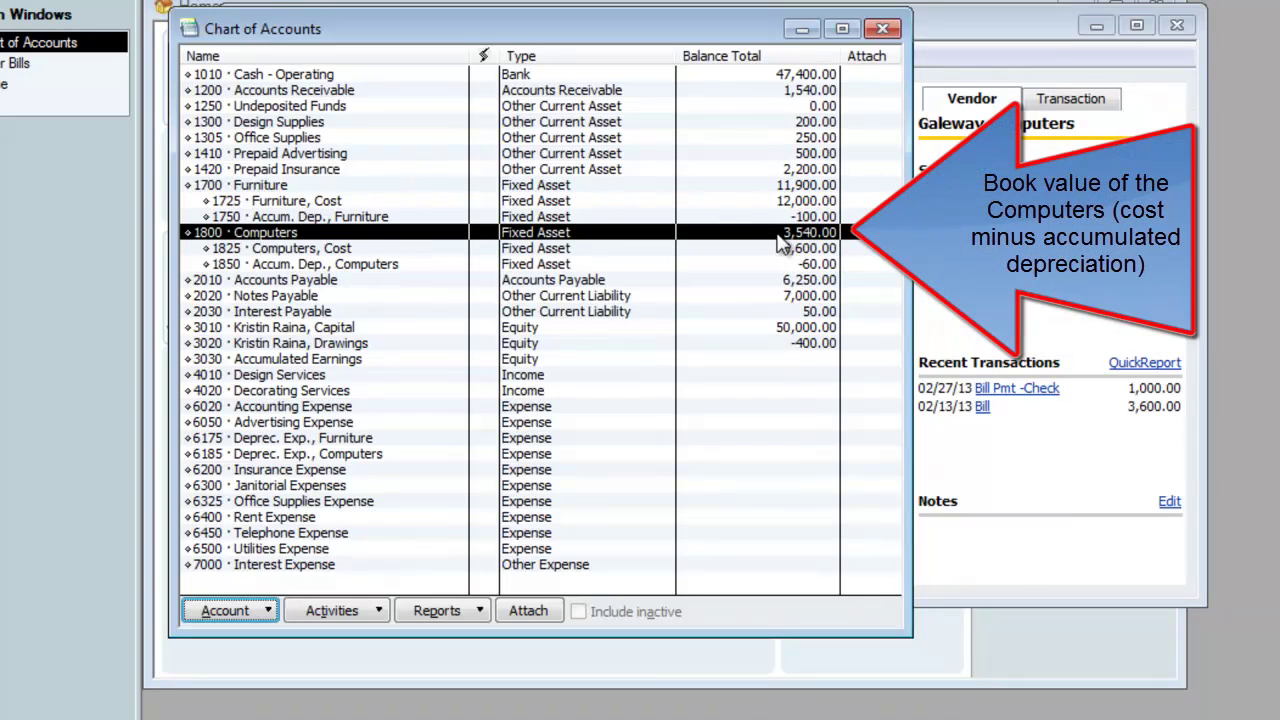